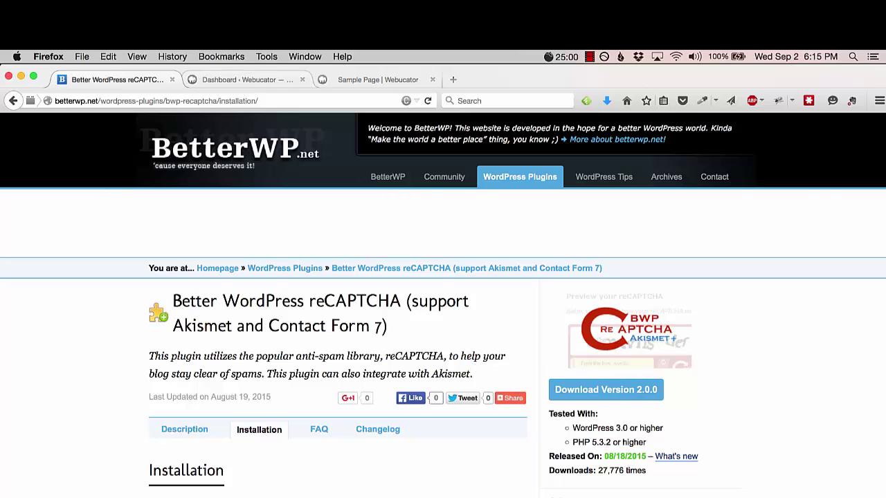
- From the dashboard's Add New plugins page, search for 'Better WordPress reCAPTCHA' and install it
{"action": "left_click", "coordinate": [248, 80]}
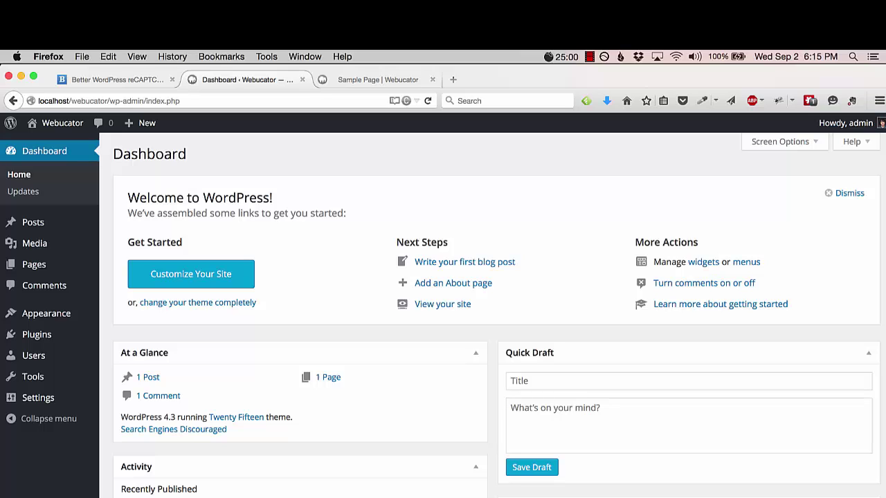
{"action": "mouse_move", "coordinate": [36, 335]}
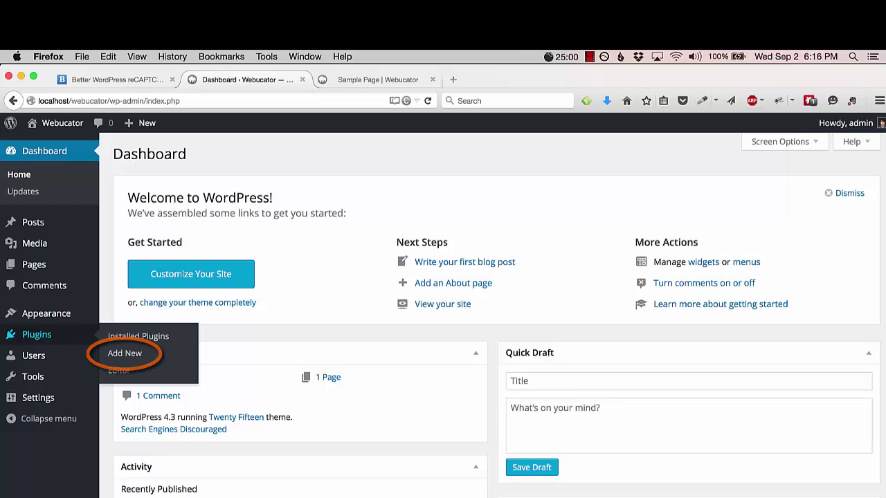
{"action": "left_click", "coordinate": [125, 353]}
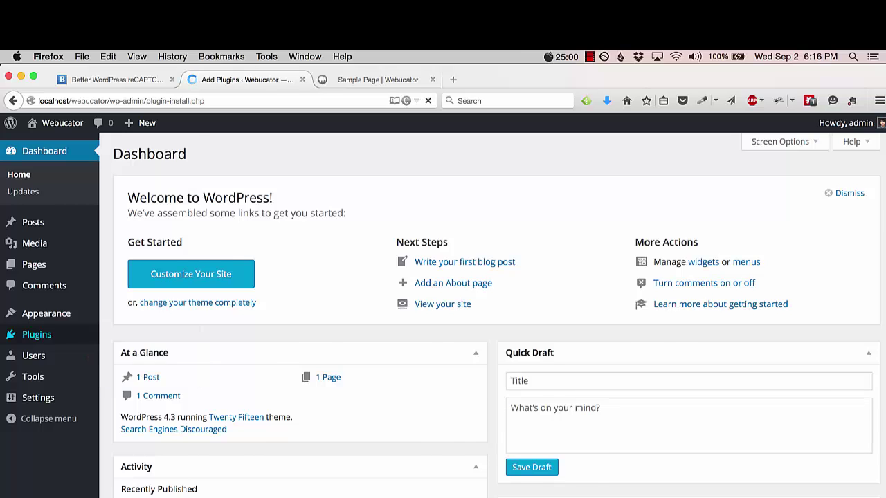
{"action": "left_click", "coordinate": [786, 192]}
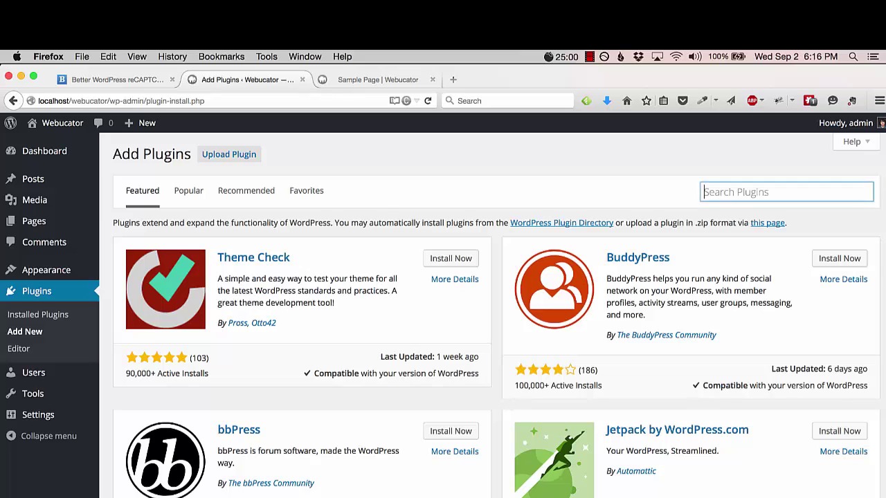
{"action": "type", "text": "better"}
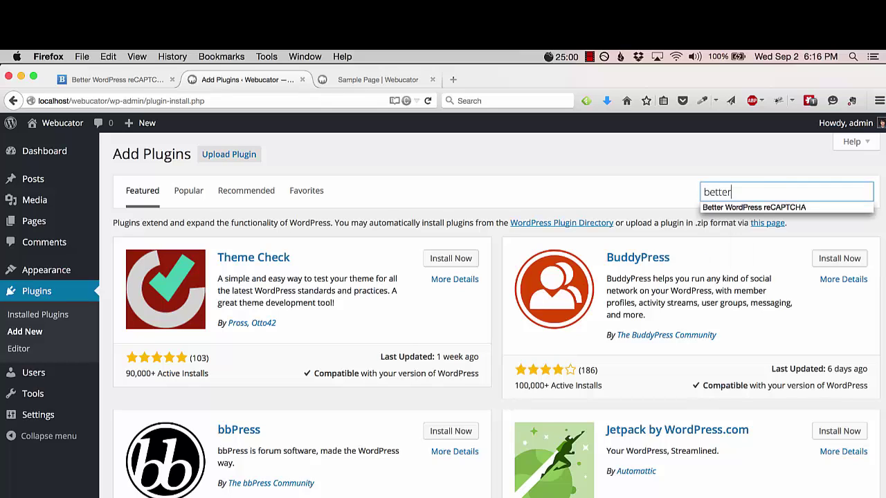
{"action": "key", "text": "Down"}
{"action": "key", "text": "Return"}
{"action": "key", "text": "Return"}
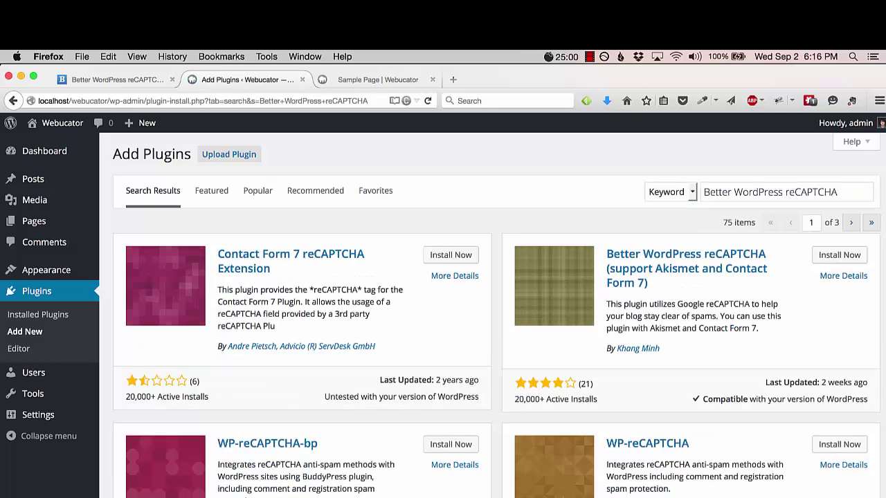
{"action": "left_click", "coordinate": [839, 255]}
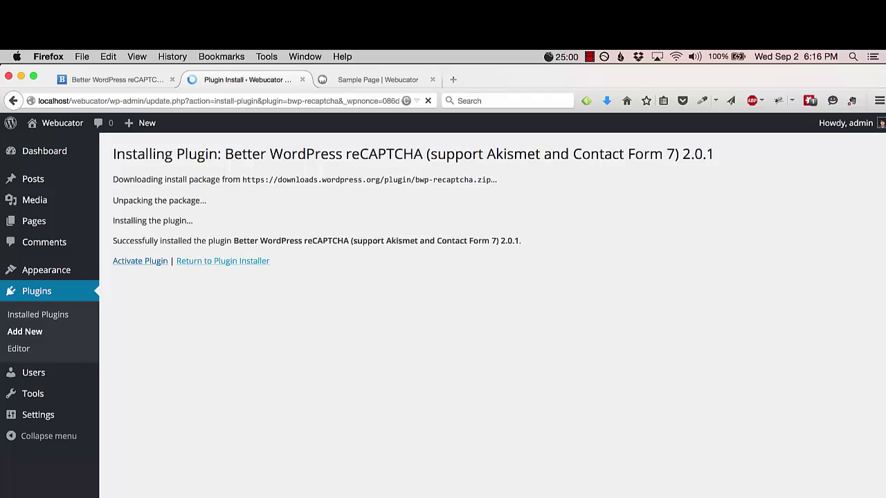
- Activate Better WordPress reCAPTCHA, go to its settings, and follow the link to Google's API key page
{"action": "left_click", "coordinate": [140, 261]}
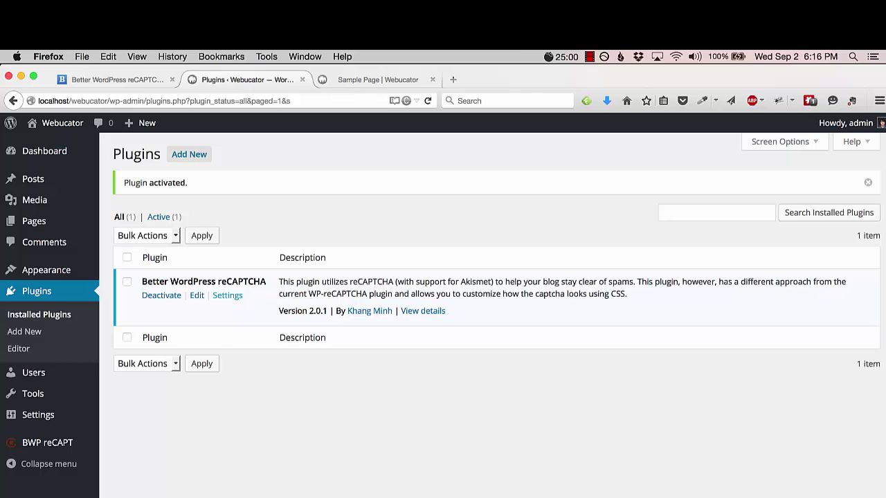
{"action": "left_click", "coordinate": [227, 296]}
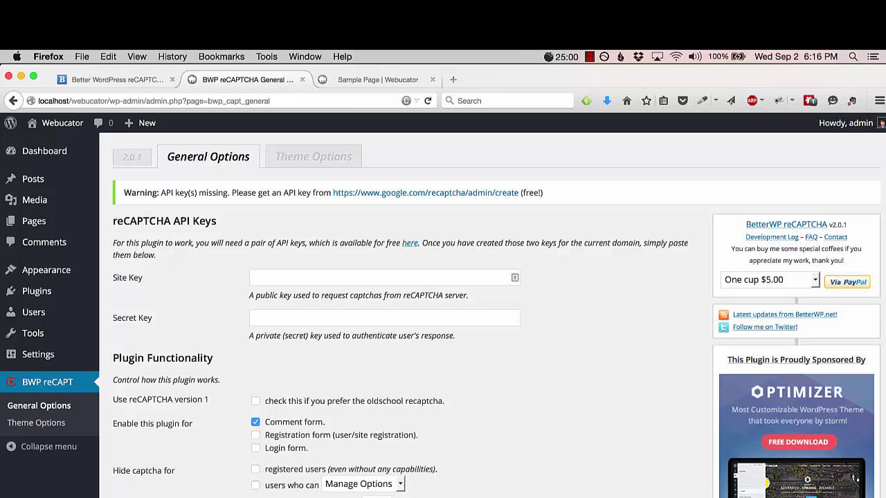
{"action": "left_click", "coordinate": [410, 243]}
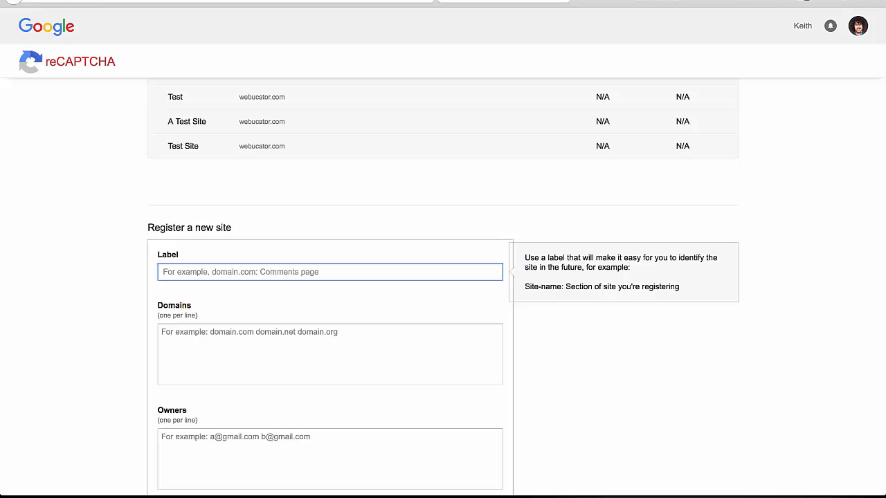
- Register a site labelled 'A test site' for domain webucator.com, with the owner's e-mail address
{"action": "type", "text": "A test site"}
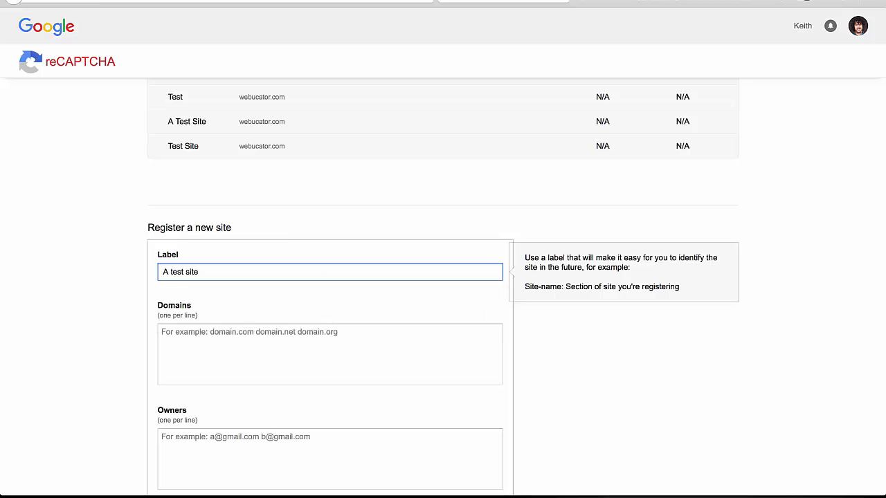
{"action": "left_click", "coordinate": [207, 339]}
{"action": "type", "text": "we"}
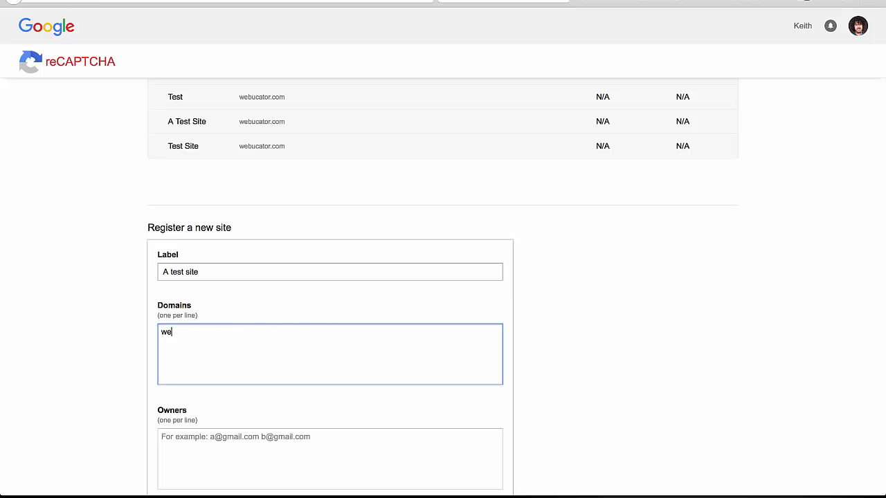
{"action": "type", "text": "bucator.com"}
{"action": "left_click", "coordinate": [329, 456]}
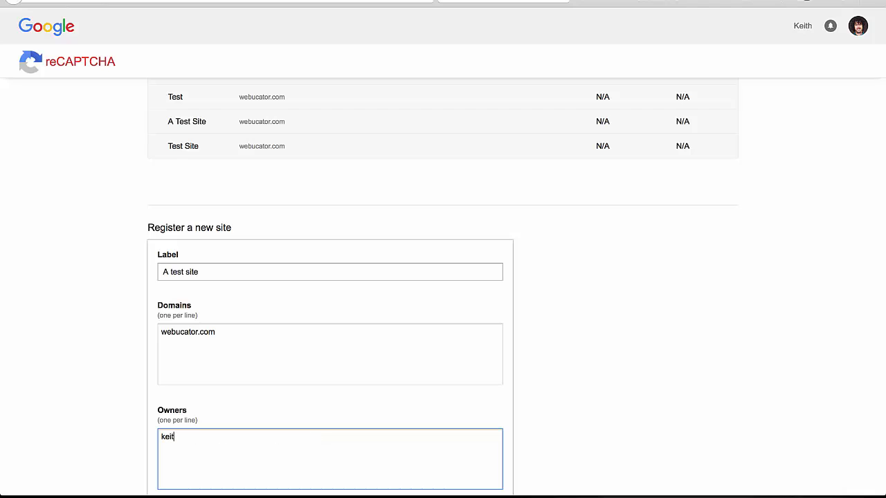
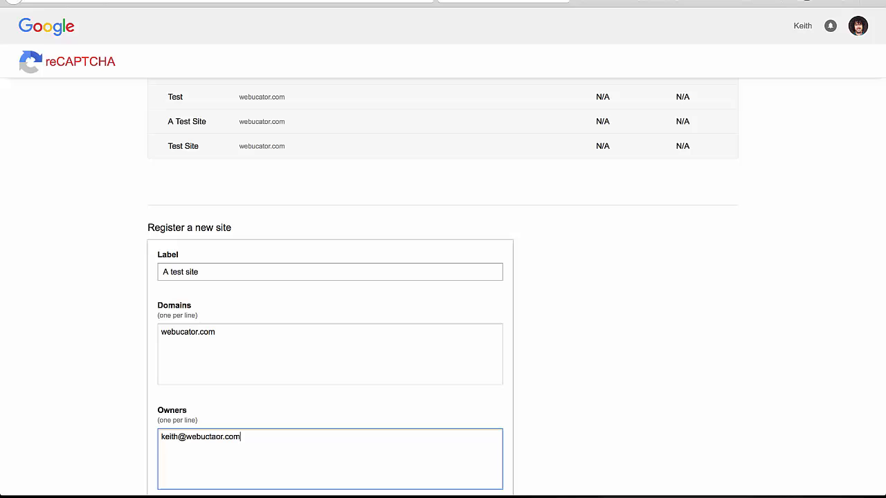
{"action": "scroll", "coordinate": [516, 287], "scroll_direction": "down", "scroll_amount": 2}
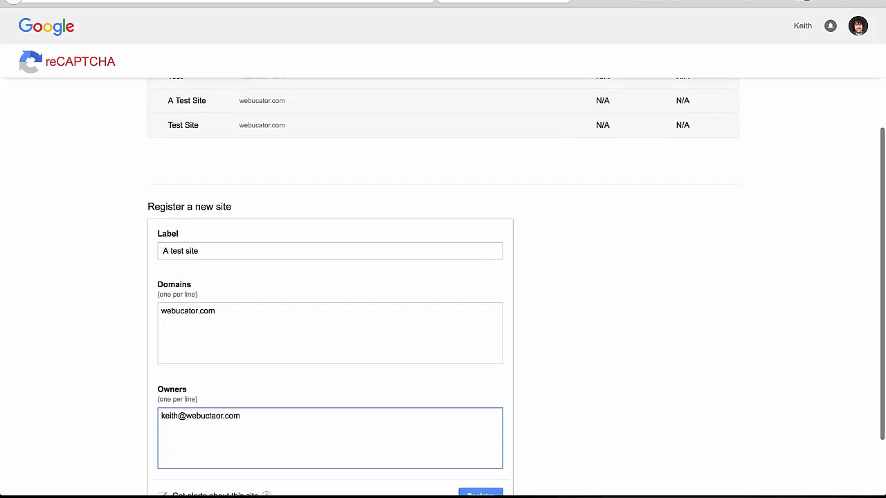
{"action": "left_click", "coordinate": [481, 475]}
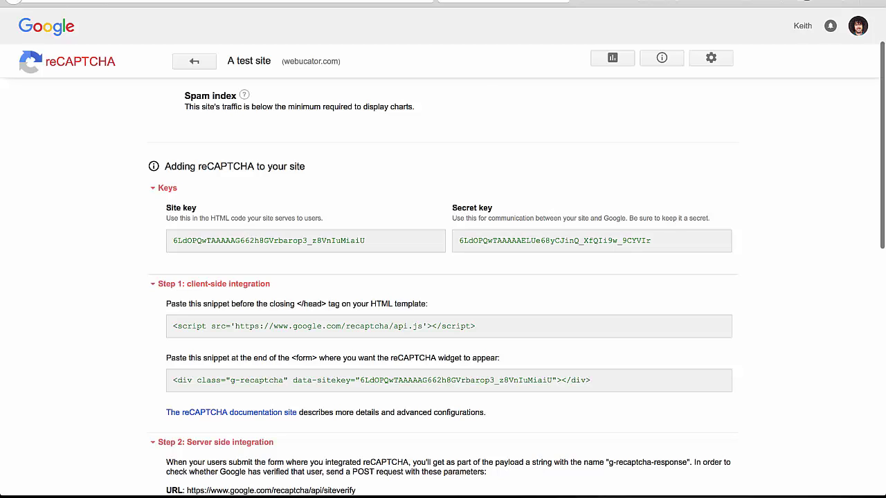
- Copy Google's site key and secret key into the BWP reCAPTCHA fields and save the settings
{"action": "left_click_drag", "start_coordinate": [366, 241], "coordinate": [173, 241]}
{"action": "key", "text": "ctrl+c"}
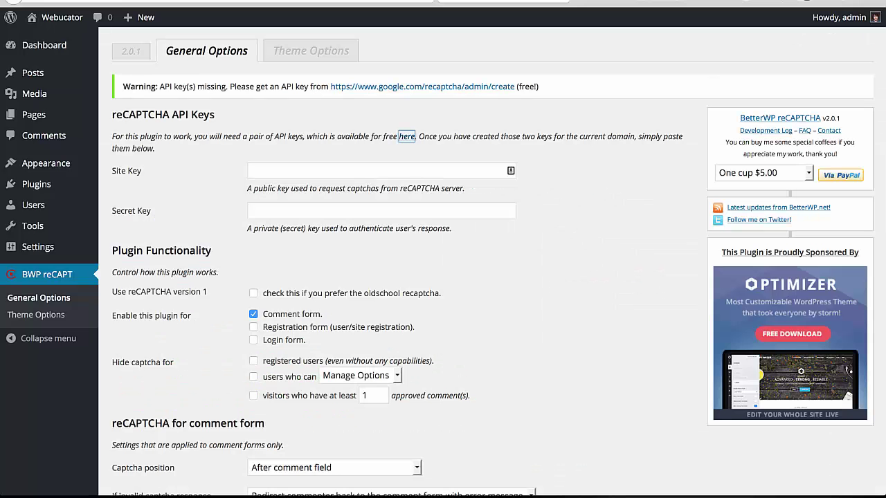
{"action": "left_click", "coordinate": [250, 170]}
{"action": "key", "text": "ctrl+v"}
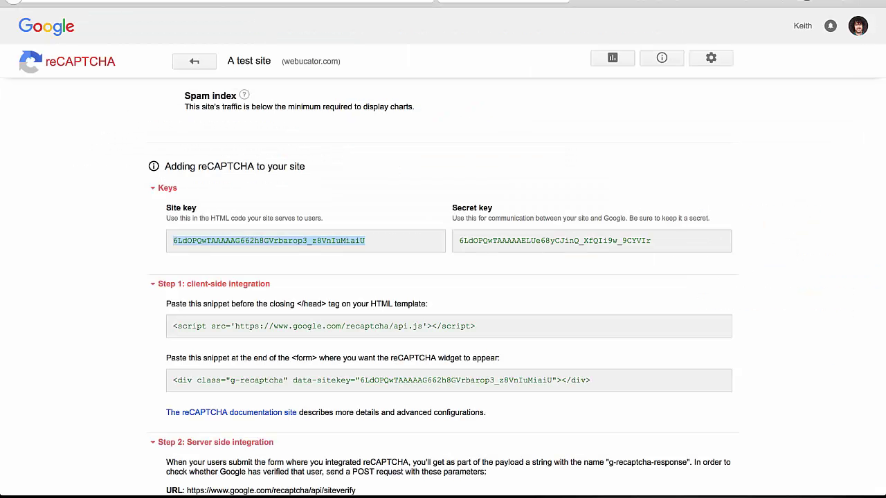
{"action": "left_click_drag", "start_coordinate": [651, 241], "coordinate": [459, 241]}
{"action": "key", "text": "ctrl+c"}
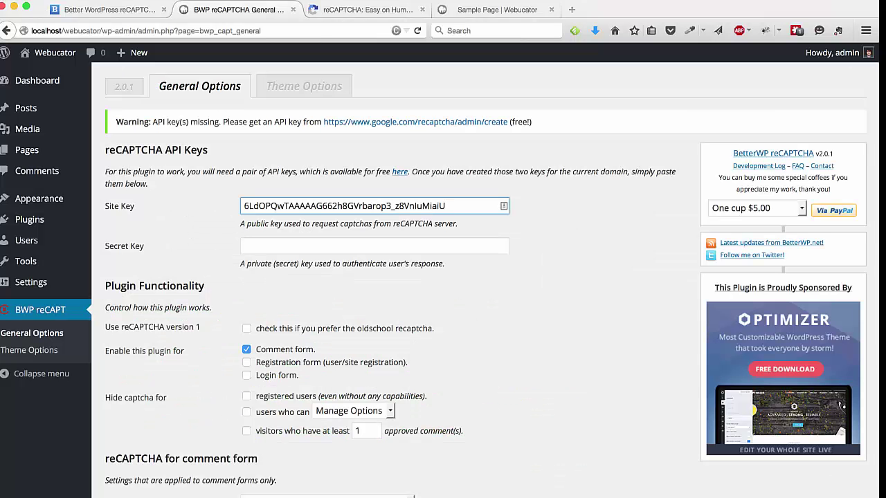
{"action": "key", "text": "Tab"}
{"action": "key", "text": "ctrl+v"}
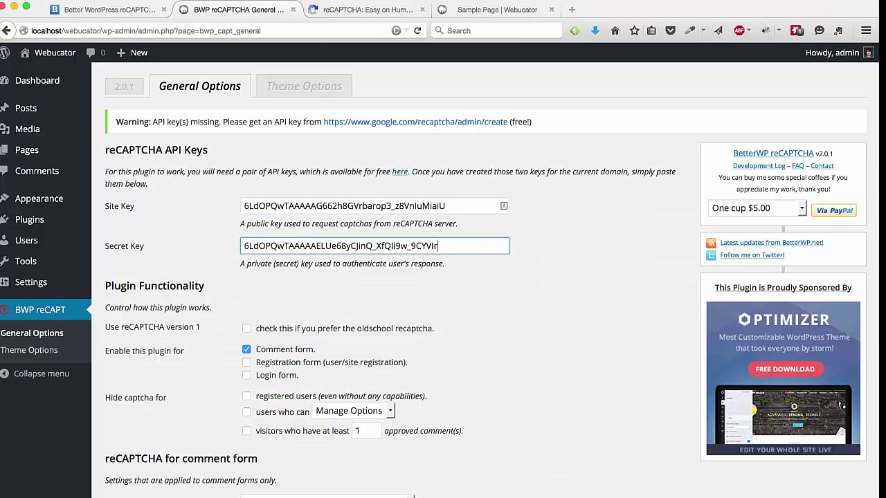
{"action": "scroll", "coordinate": [485, 277], "scroll_direction": "down", "scroll_amount": 5}
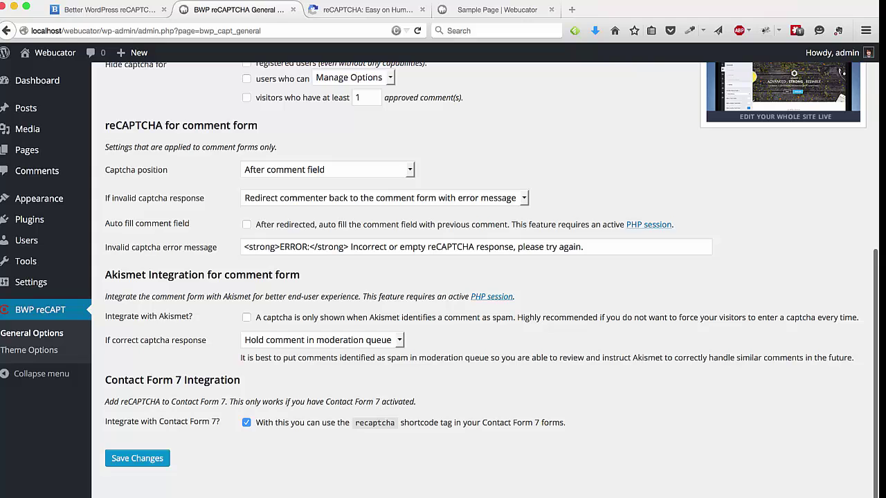
{"action": "left_click", "coordinate": [137, 458]}
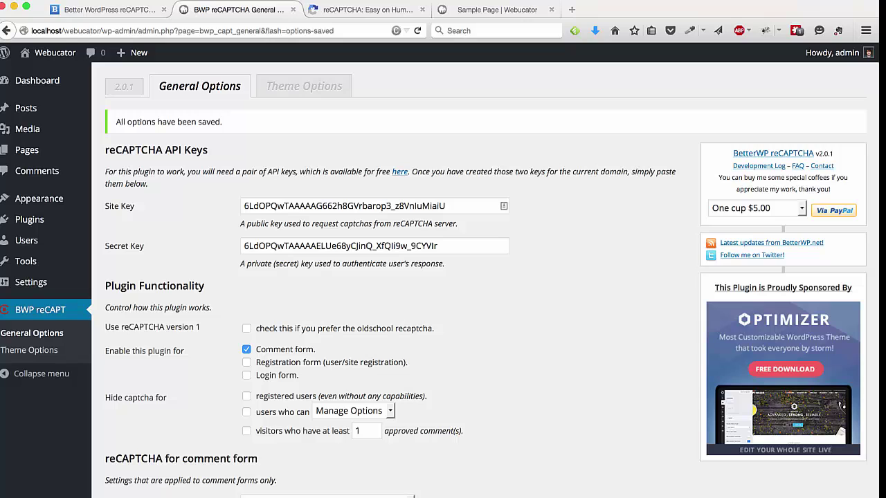
- Open the All Pages list in a new tab and view the published Sample Page
{"action": "mouse_move", "coordinate": [28, 150]}
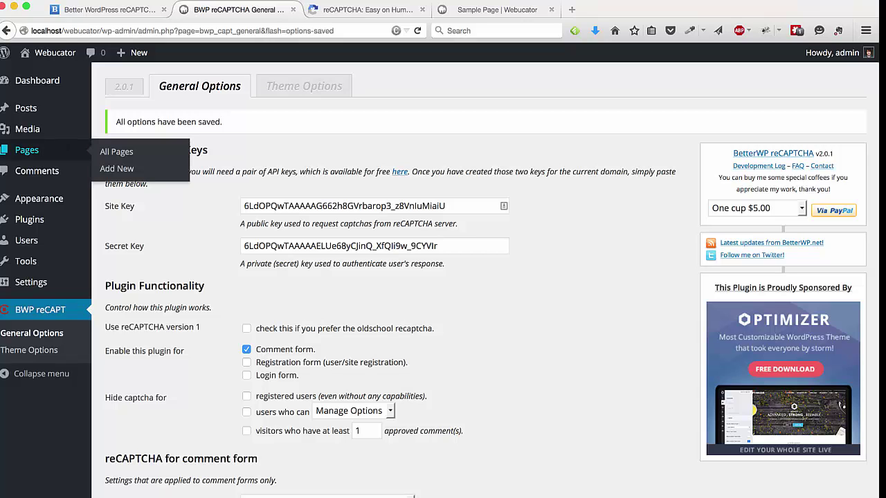
{"action": "middle_click", "coordinate": [117, 152]}
{"action": "key", "text": "ctrl+Tab"}
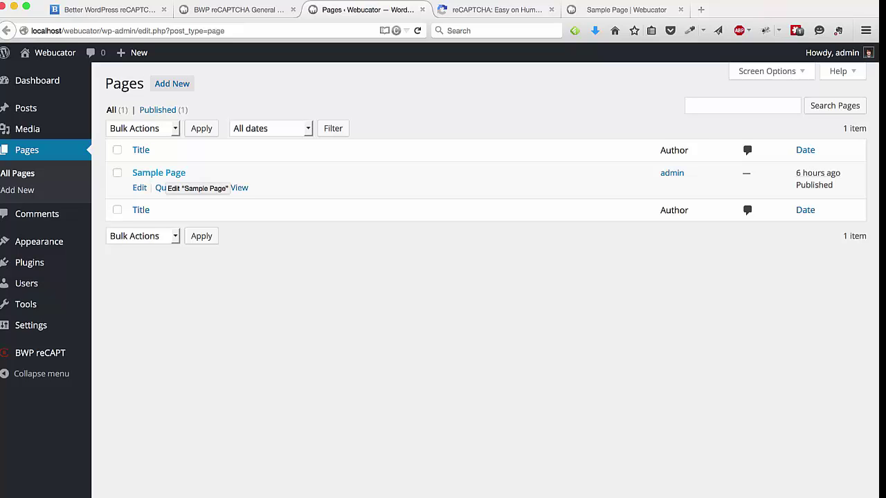
{"action": "left_click", "coordinate": [158, 173]}
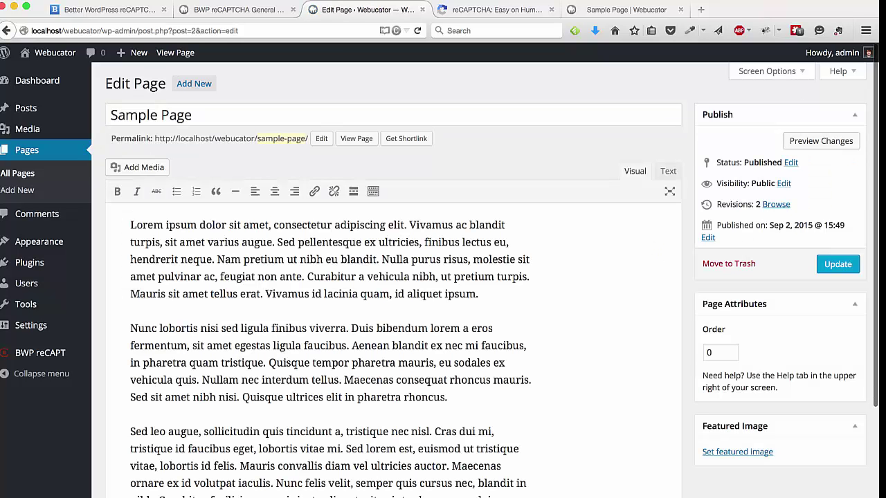
{"action": "left_click", "coordinate": [357, 138]}
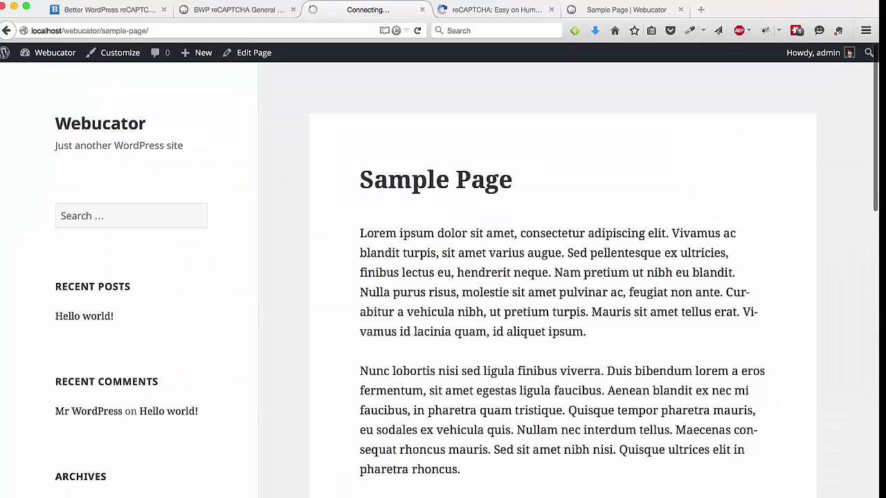
- Tick the 'I'm not a robot' box on the Sample Page comment form, then return to plugin settings
{"action": "scroll", "coordinate": [443, 277], "scroll_direction": "down", "scroll_amount": 10}
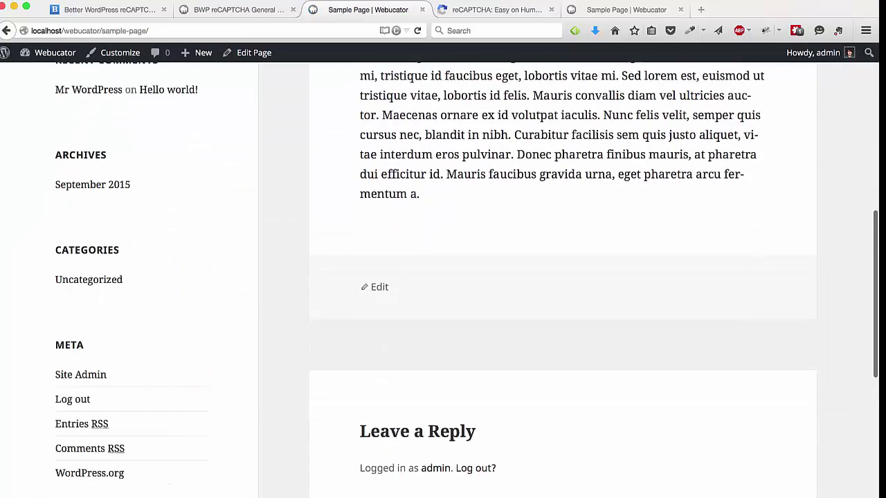
{"action": "scroll", "coordinate": [563, 277], "scroll_direction": "down", "scroll_amount": 7}
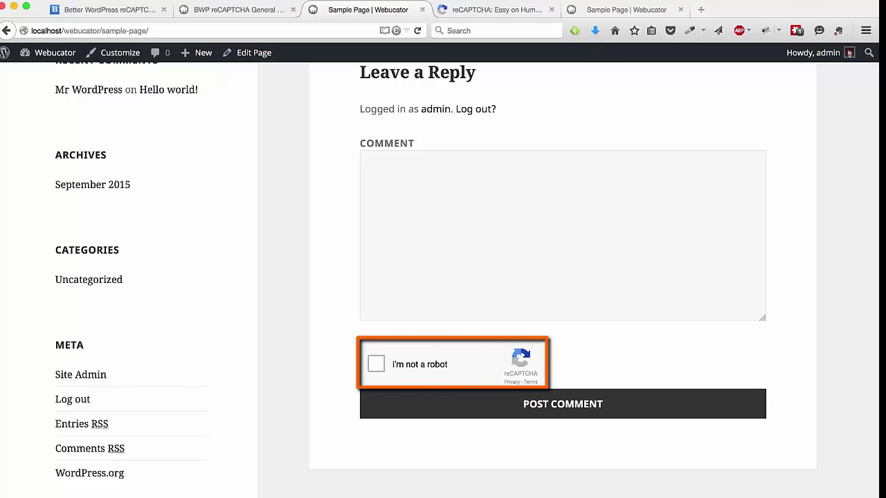
{"action": "left_click", "coordinate": [376, 364]}
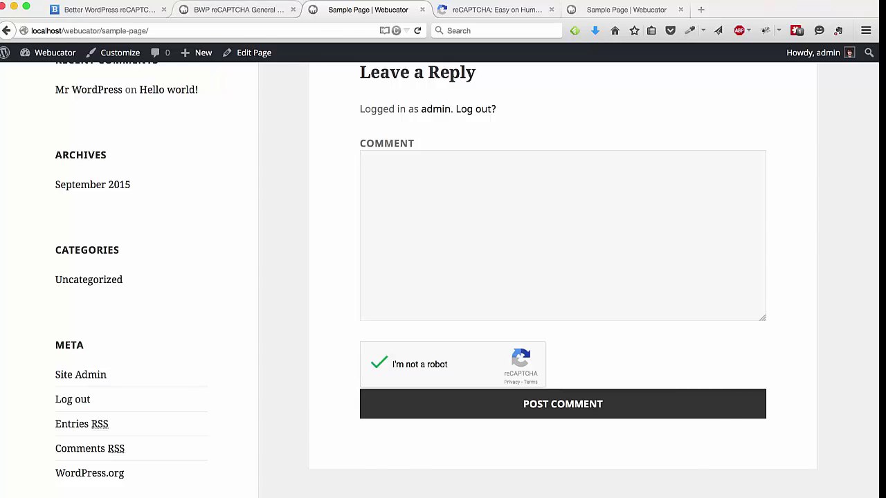
{"action": "left_click", "coordinate": [238, 9]}
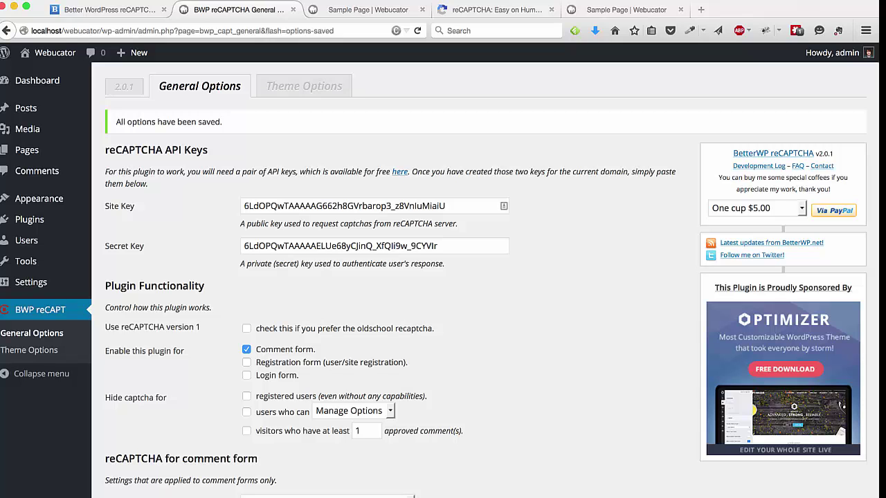
{"action": "scroll", "coordinate": [485, 277], "scroll_direction": "down", "scroll_amount": 3}
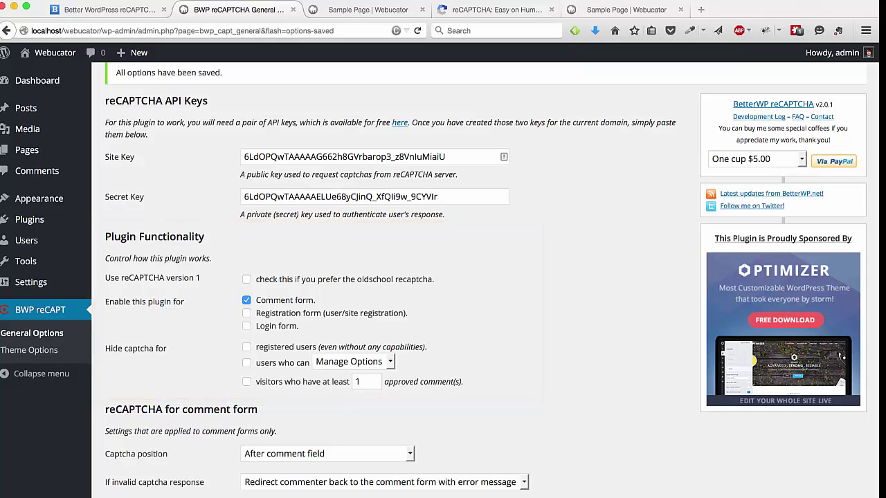
{"action": "scroll", "coordinate": [443, 284], "scroll_direction": "down", "scroll_amount": 4}
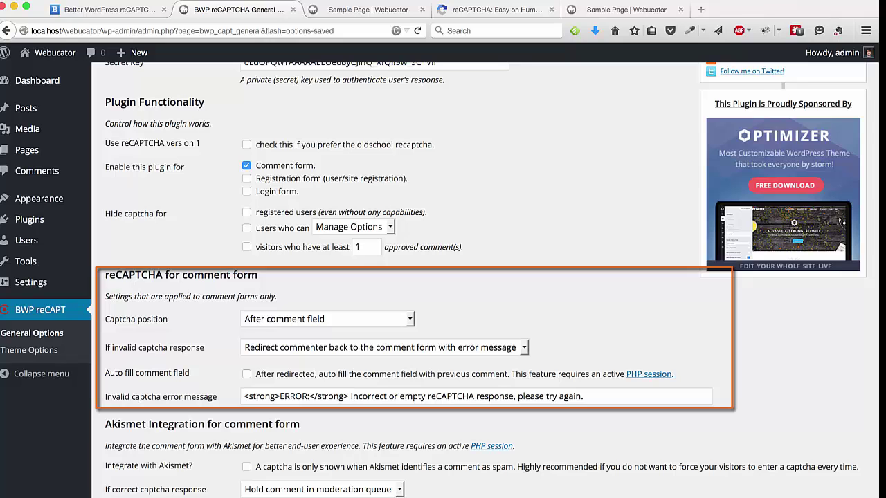
{"action": "scroll", "coordinate": [485, 277], "scroll_direction": "down", "scroll_amount": 3}
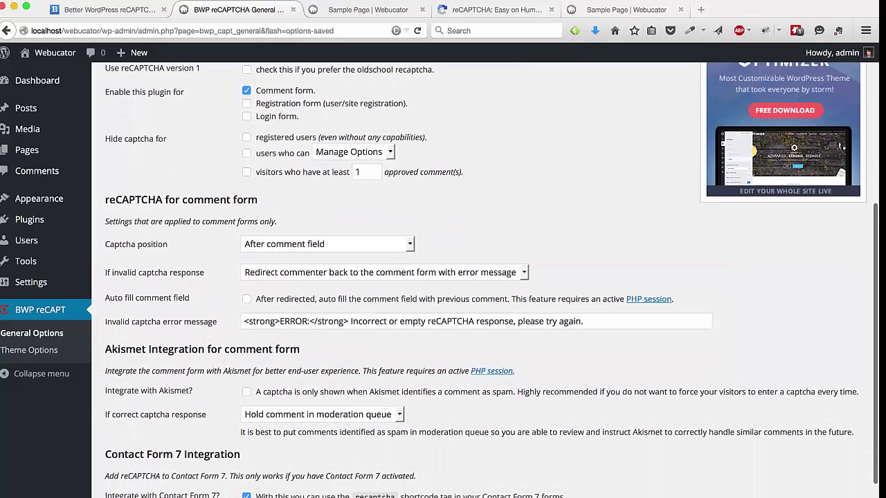
{"action": "scroll", "coordinate": [485, 277], "scroll_direction": "down", "scroll_amount": 2}
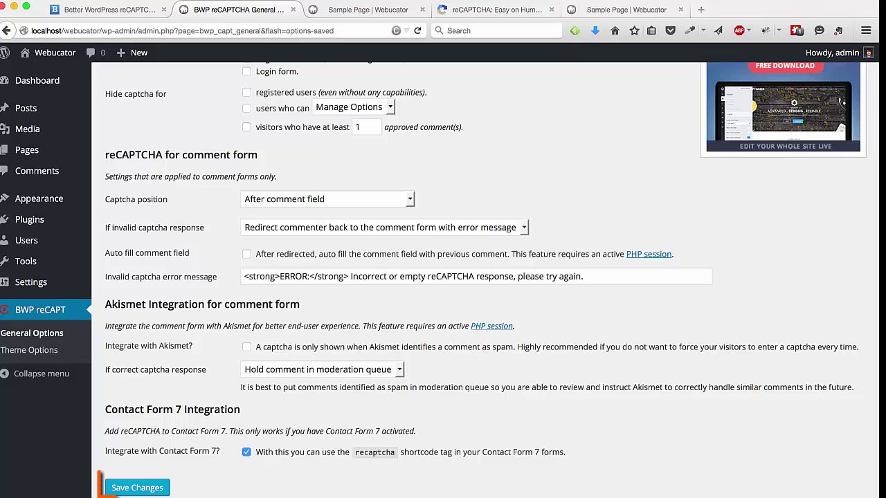
- Save the BWP reCAPTCHA General Options with Save Changes, keeping Contact Form 7 integration enabled
{"action": "left_click", "coordinate": [137, 487]}
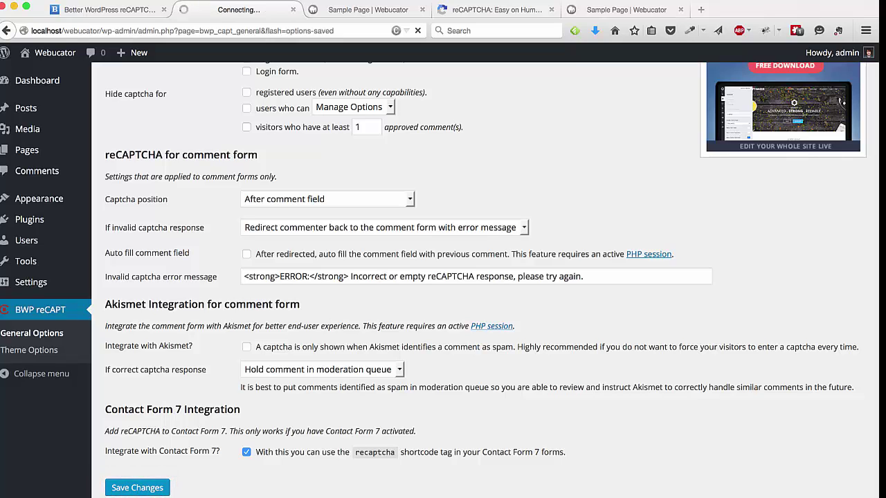